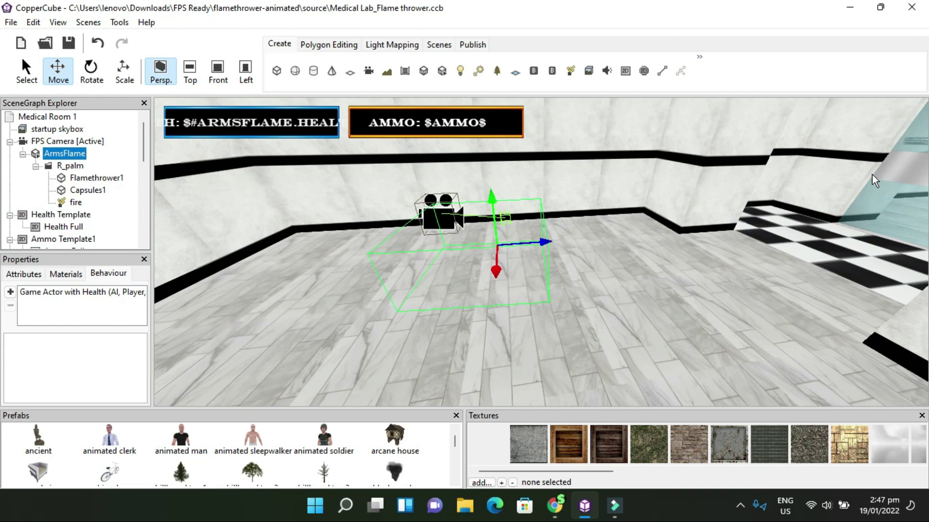
# - Minimize the CopperCube window holding the Medical Lab_Flame thrower.ccb project
pyautogui.click(850, 8)
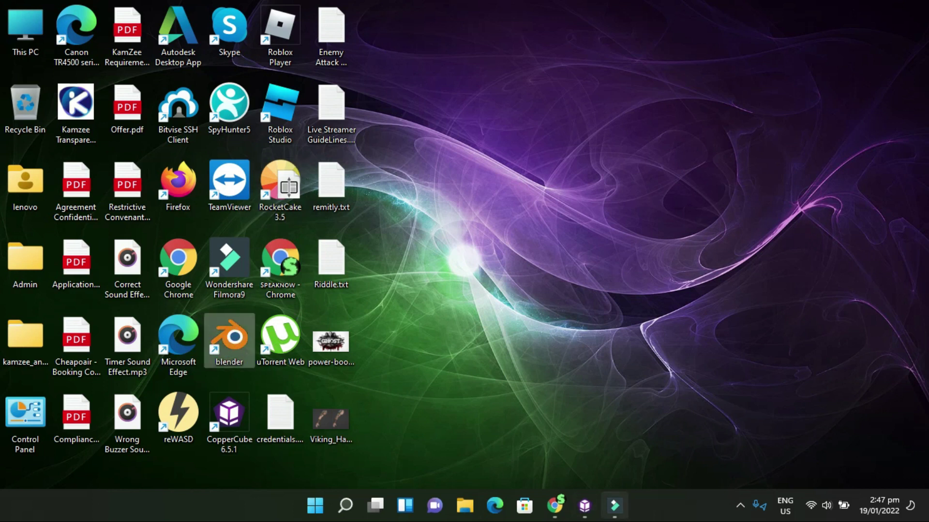
# - Go to the blender shortcut on the desktop to start Blender 3.0
pyautogui.moveTo(599, 513)
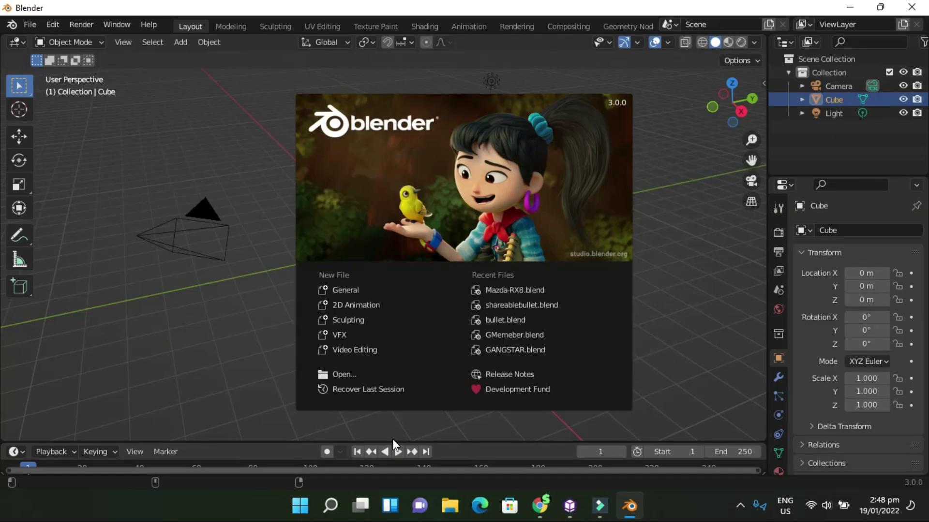
# - Dismiss the splash, delete the default cube, and open the FBX importer at Downloads
pyautogui.click(250, 380)
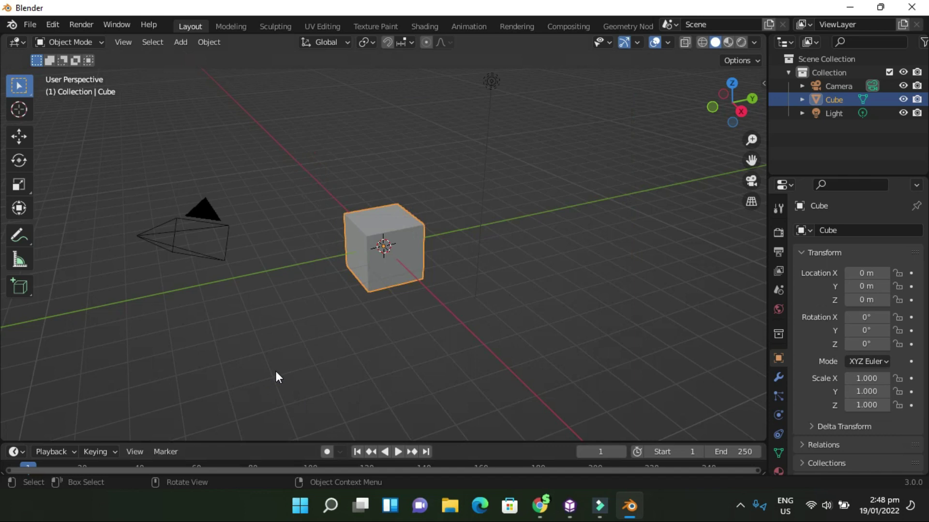
pyautogui.press('Delete')
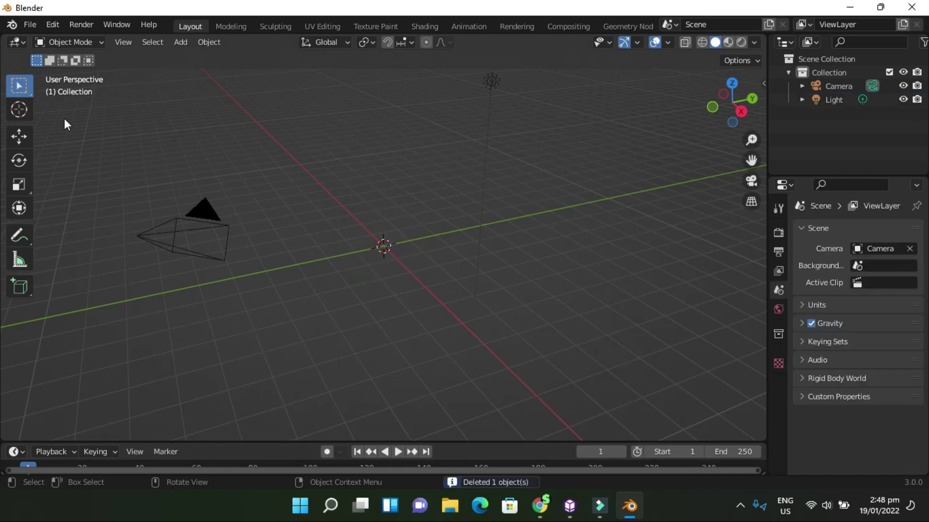
pyautogui.click(30, 27)
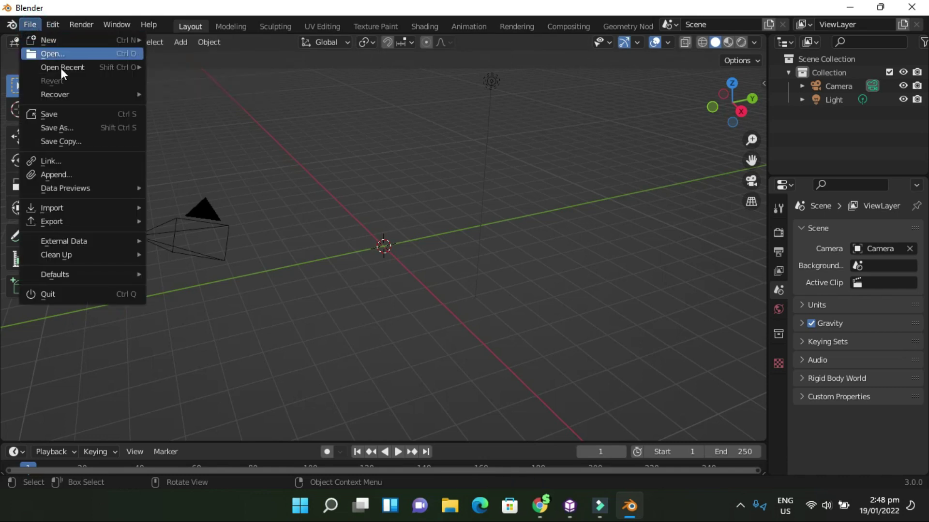
pyautogui.moveTo(118, 208)
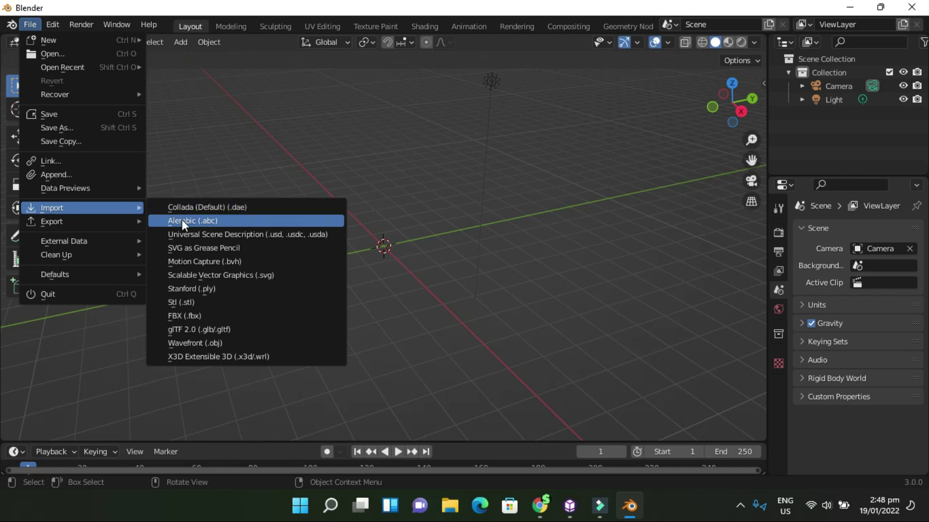
pyautogui.click(217, 315)
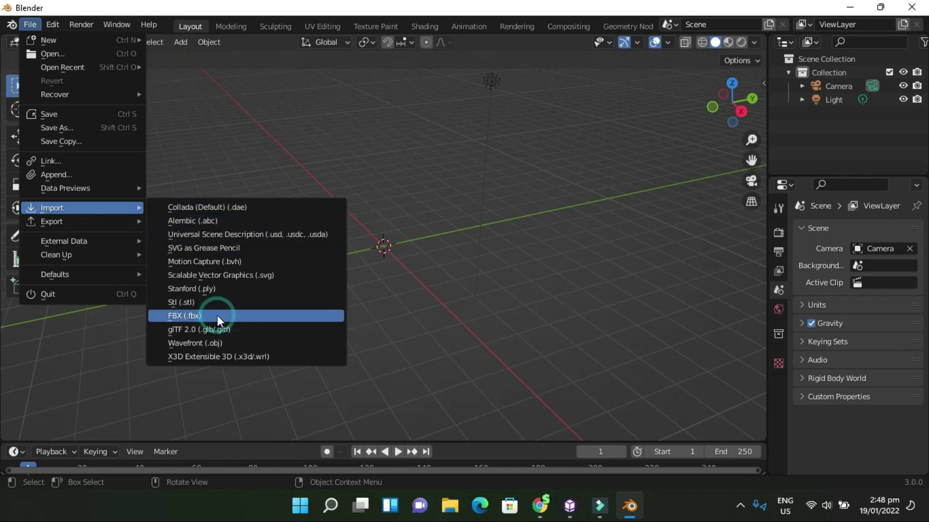
pyautogui.click(157, 180)
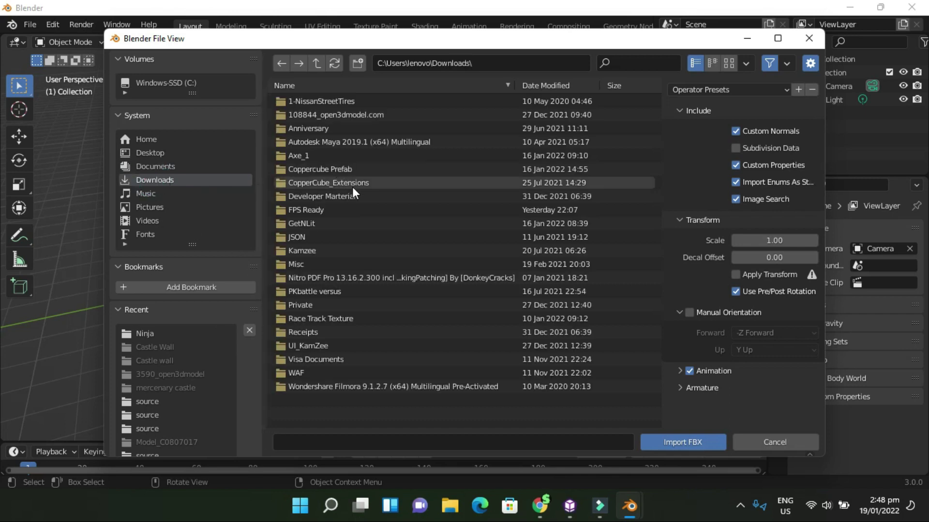
pyautogui.doubleClick(309, 209)
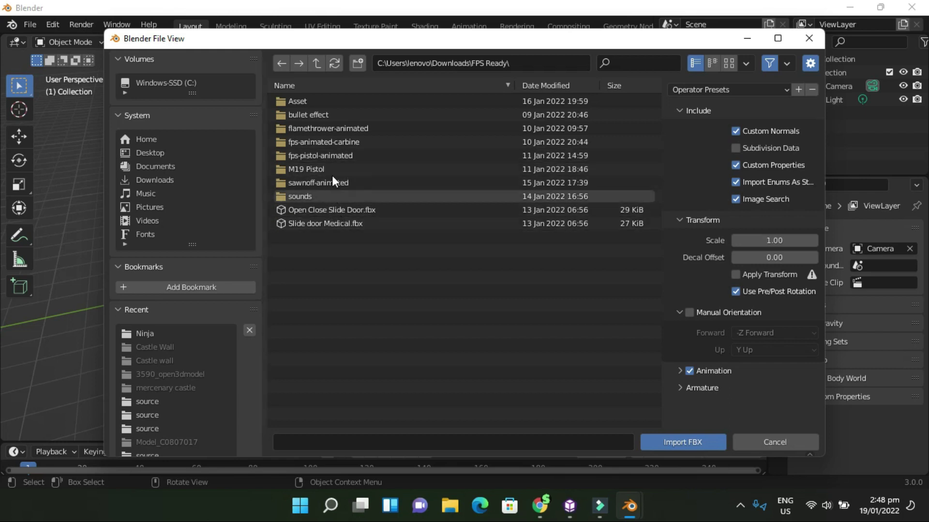
pyautogui.doubleClick(339, 128)
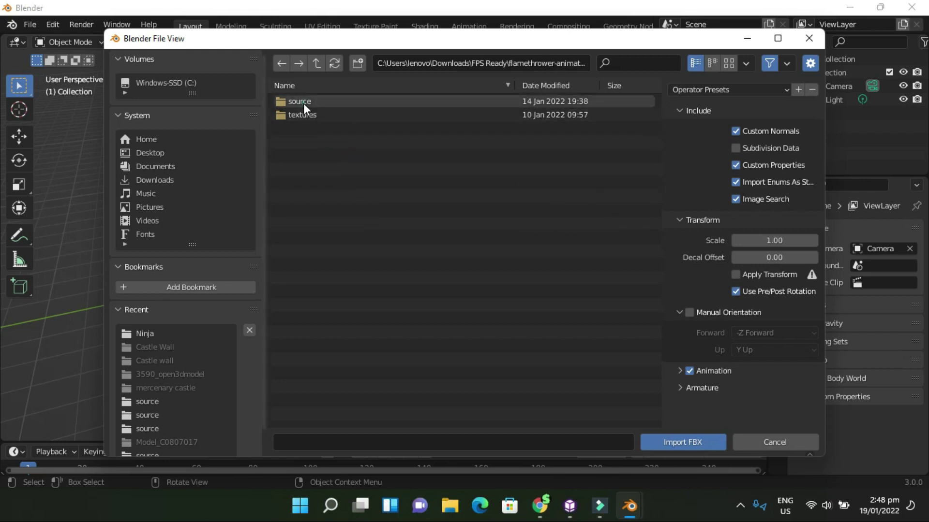
pyautogui.doubleClick(303, 102)
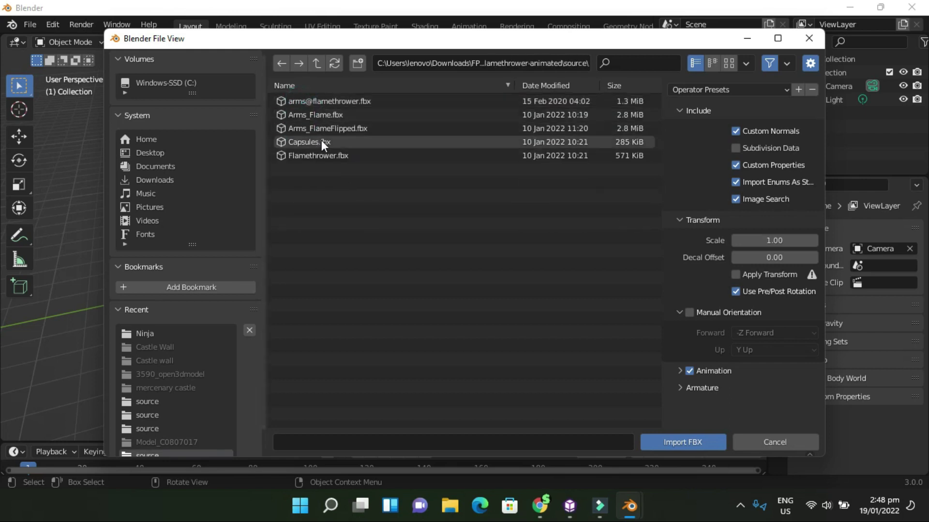
pyautogui.click(345, 101)
pyautogui.click(688, 442)
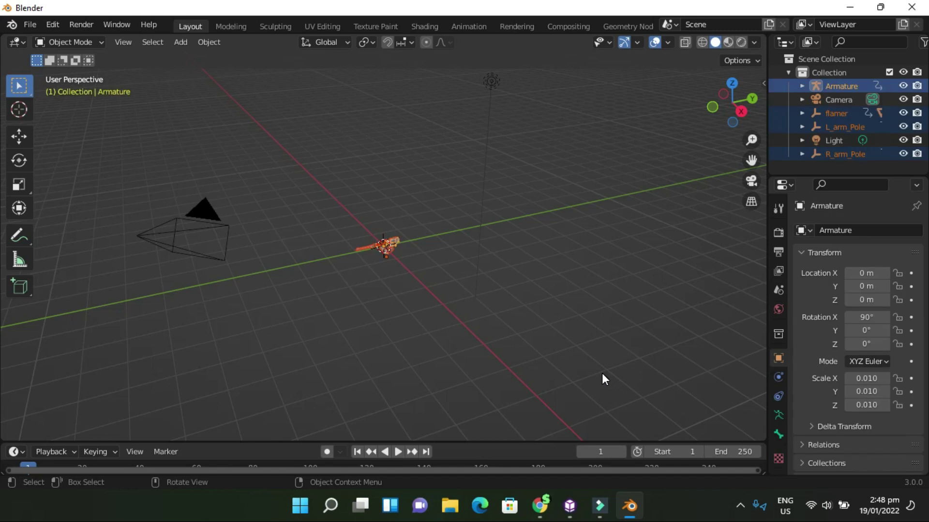
# - Zoom and orbit in on the imported rig, then enlarge the timeline to show its keyframes
pyautogui.scroll(4, 565, 326)
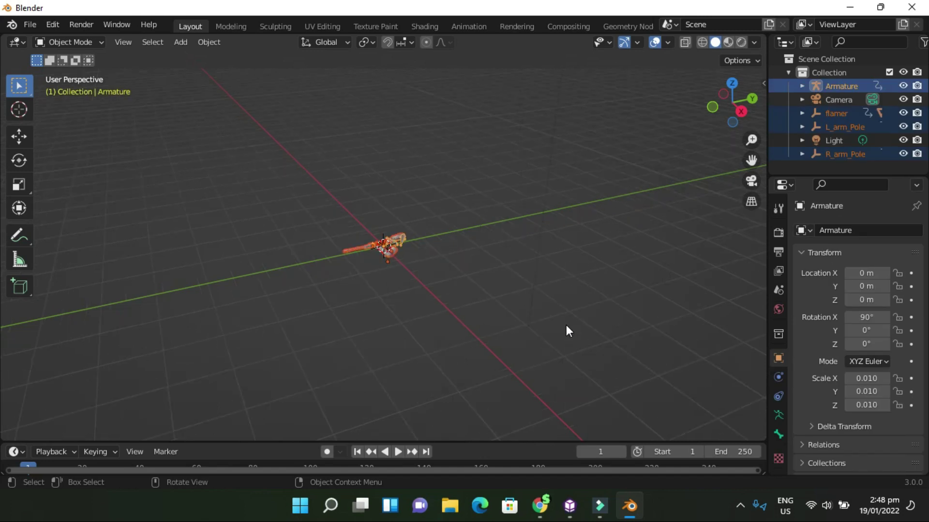
pyautogui.scroll(4, 562, 307)
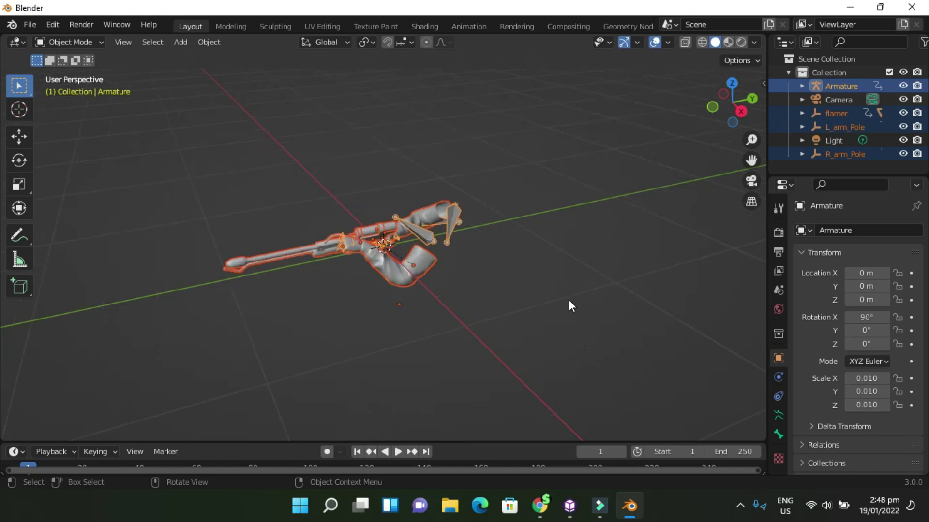
pyautogui.moveTo(566, 303); pyautogui.dragTo(380, 317, button='middle')
pyautogui.scroll(2, 449, 340)
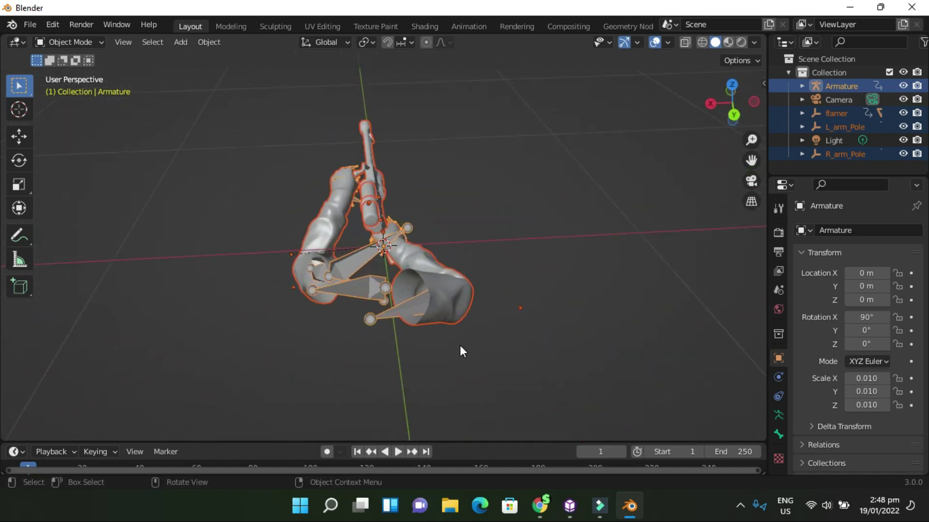
pyautogui.scroll(4, 458, 344)
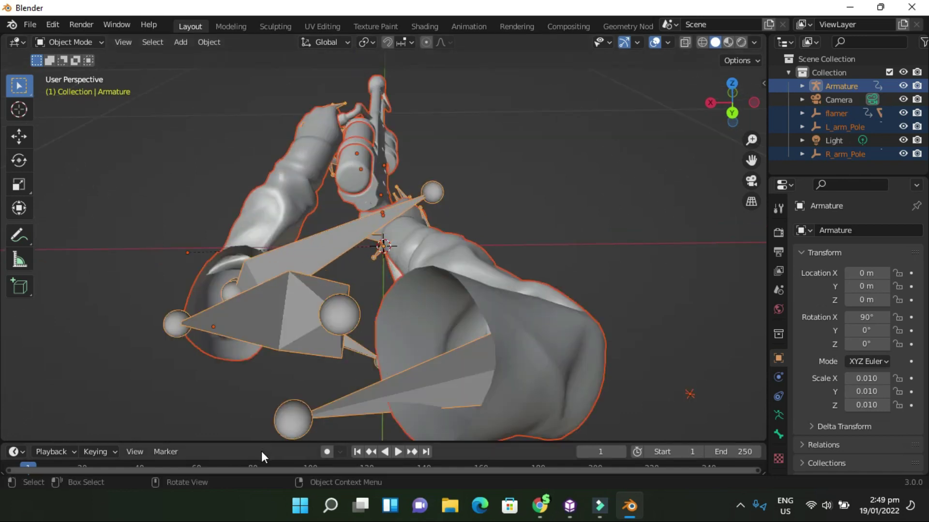
pyautogui.moveTo(281, 443); pyautogui.dragTo(287, 415)
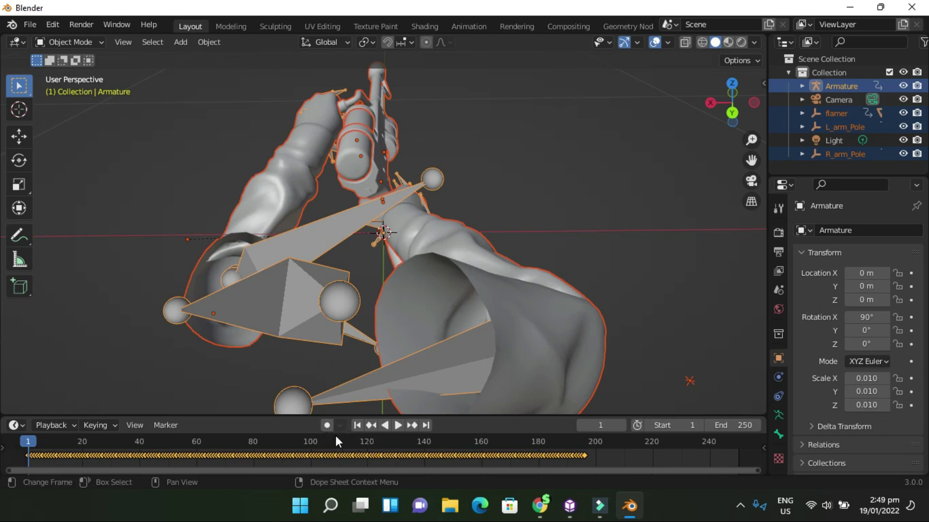
# - Play the arms animation, pause it at frame 170, and select the flamethrower's base part
pyautogui.click(397, 428)
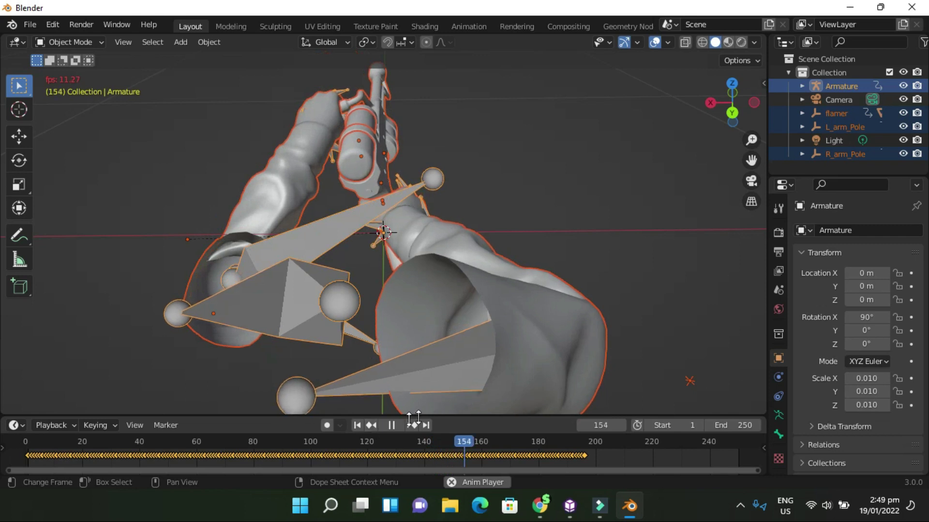
pyautogui.click(390, 424)
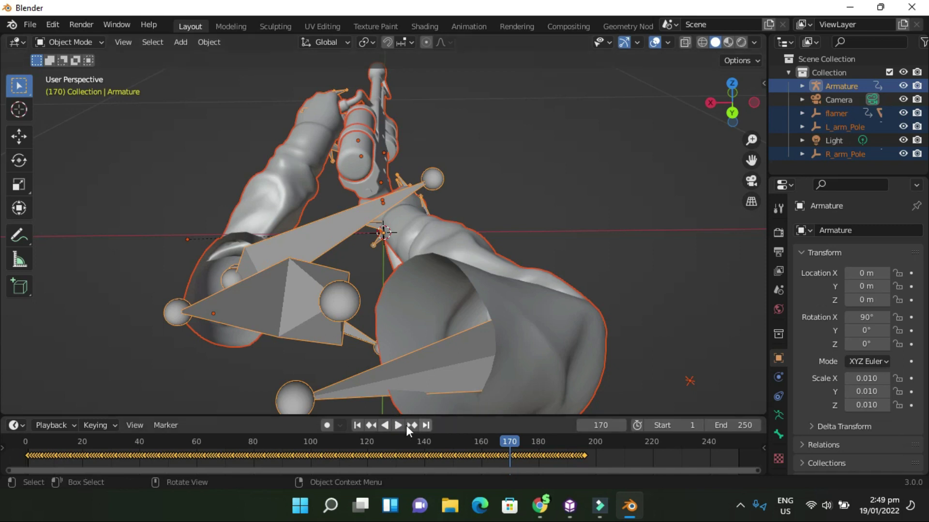
pyautogui.moveTo(288, 341); pyautogui.dragTo(445, 356, button='middle')
pyautogui.moveTo(309, 362); pyautogui.dragTo(254, 345, button='middle')
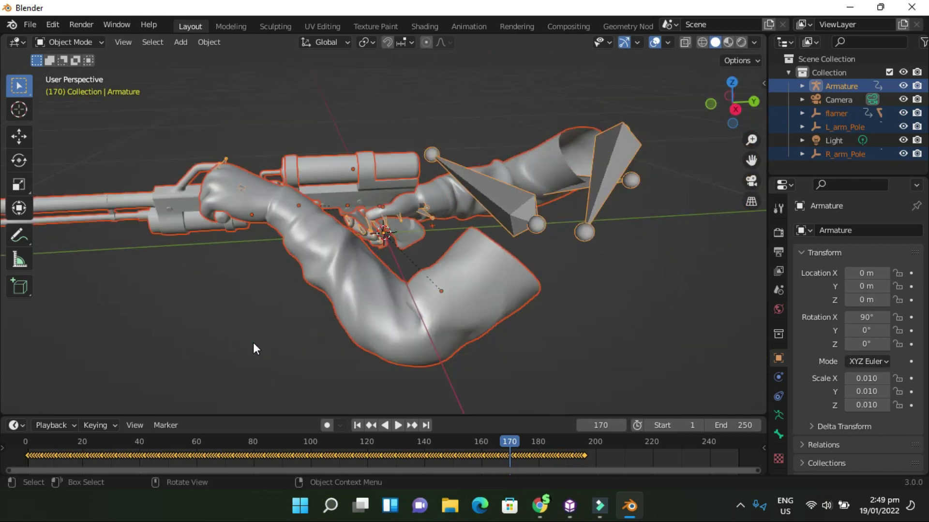
pyautogui.click(185, 228)
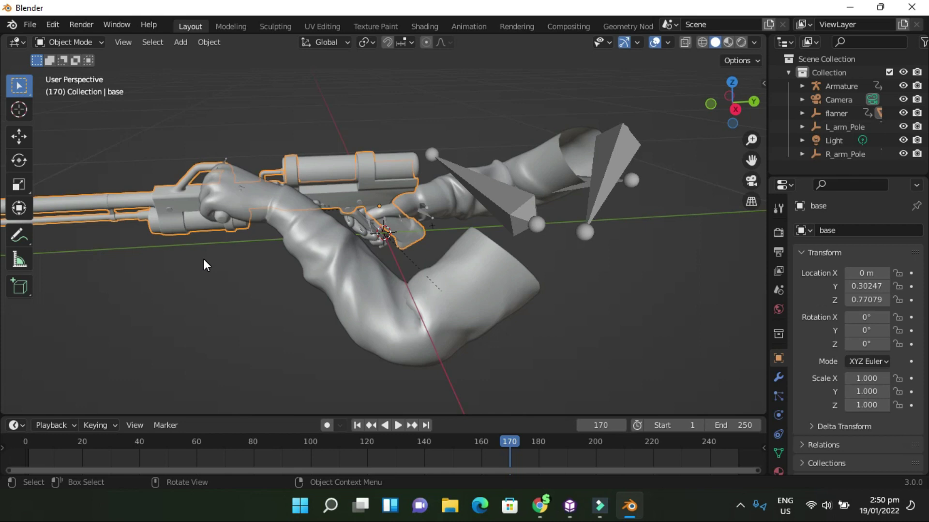
# - Delete the base, canister, valve1 and the weapon pieces at both hands
pyautogui.press('Delete')
pyautogui.click(327, 173)
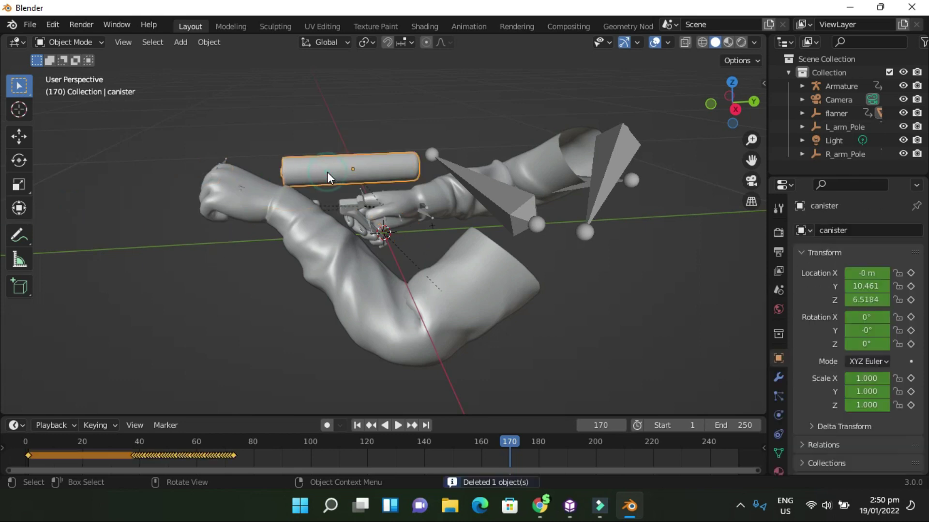
pyautogui.press('Delete')
pyautogui.moveTo(266, 231); pyautogui.dragTo(458, 222, button='middle')
pyautogui.click(456, 210)
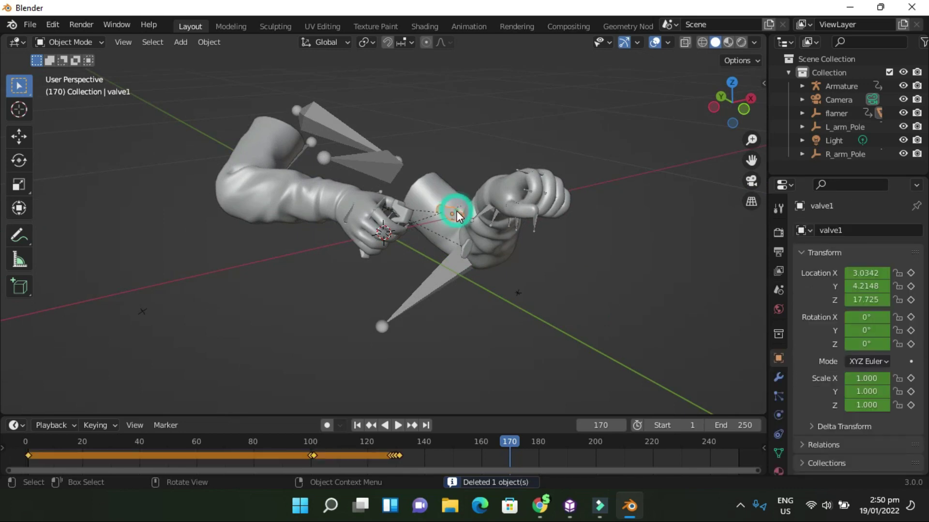
pyautogui.press('Delete')
pyautogui.click(463, 248)
pyautogui.press('Delete')
pyautogui.click(400, 214)
pyautogui.press('Delete')
# - Play the arms-only animation
pyautogui.scroll(4, 405, 253)
pyautogui.scroll(-5, 394, 258)
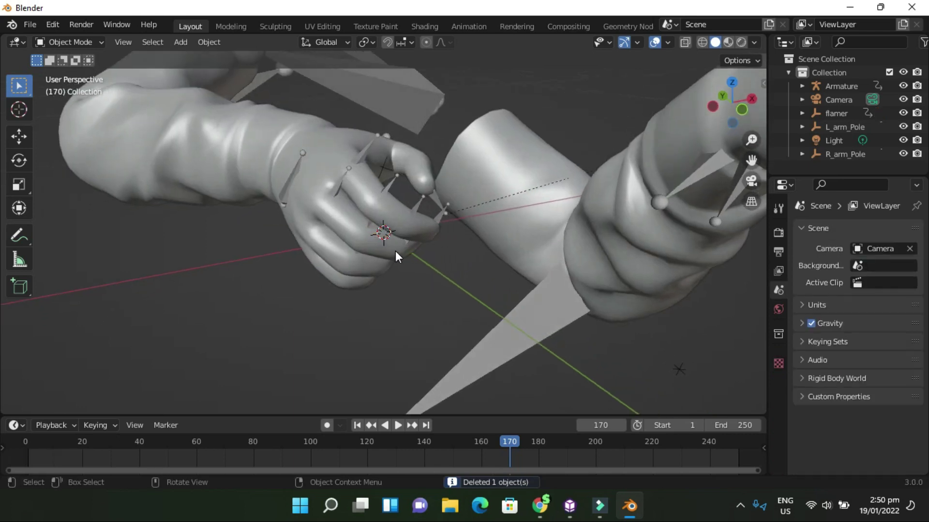
pyautogui.click(397, 426)
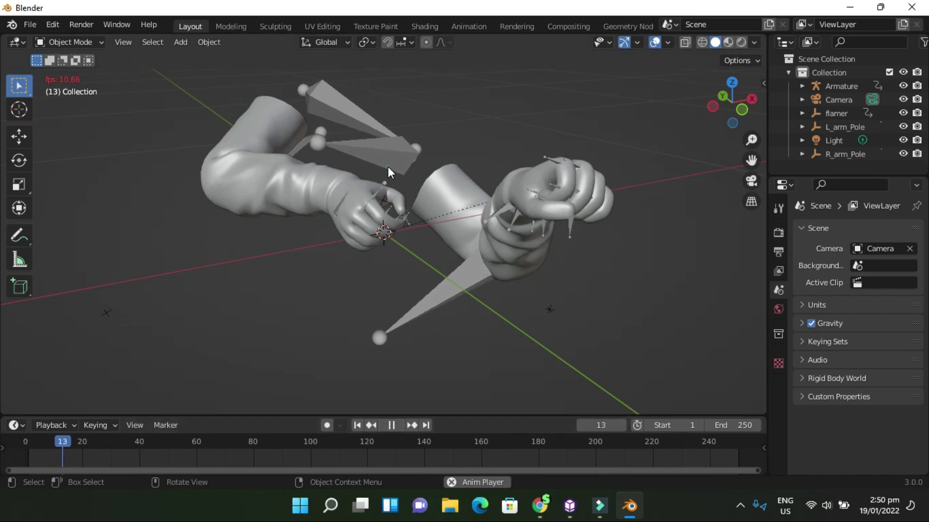
# - Select the armature, pause playback at frame 39, and set the scene end frame to 200
pyautogui.click(387, 166)
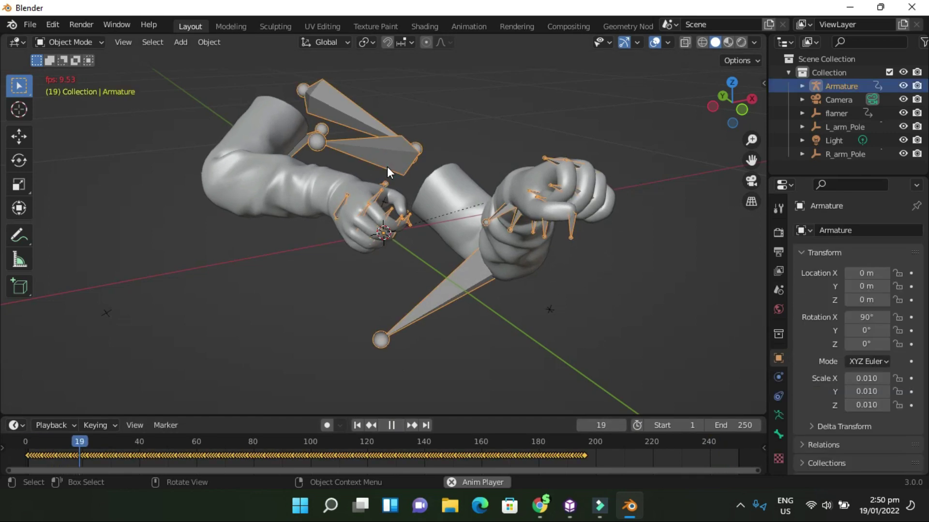
pyautogui.click(389, 425)
pyautogui.click(736, 425)
pyautogui.write('200')
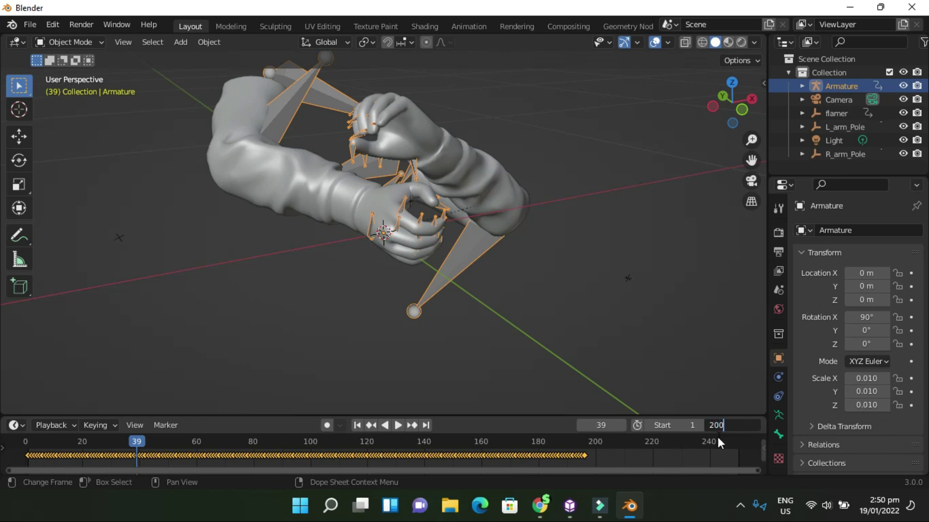
pyautogui.press('Return')
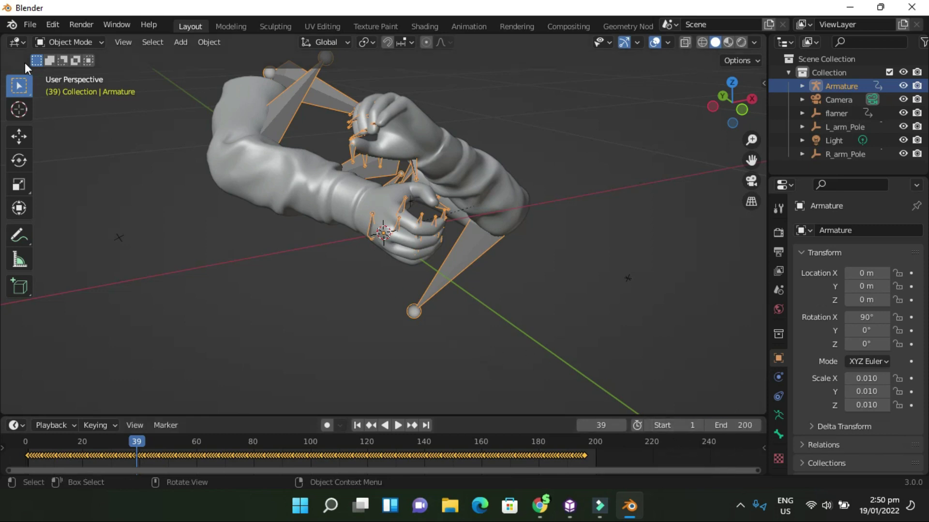
pyautogui.click(29, 25)
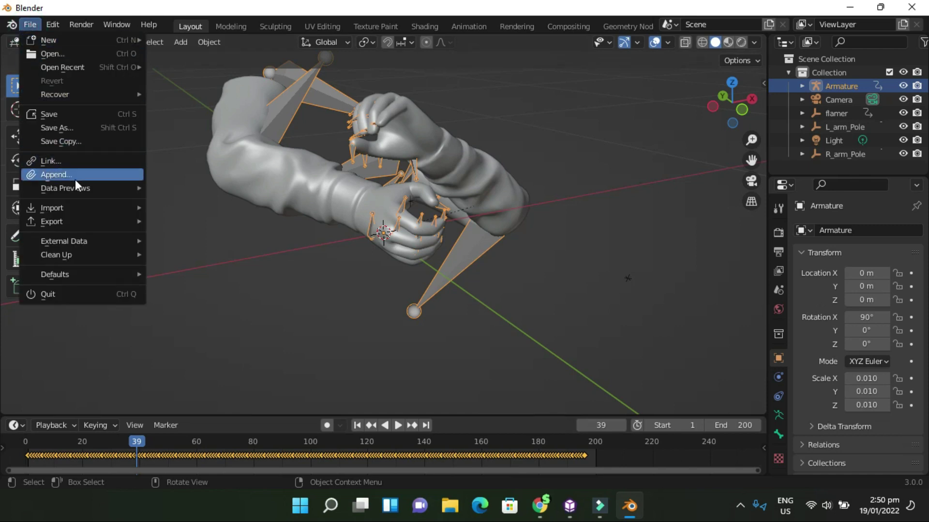
pyautogui.moveTo(82, 222)
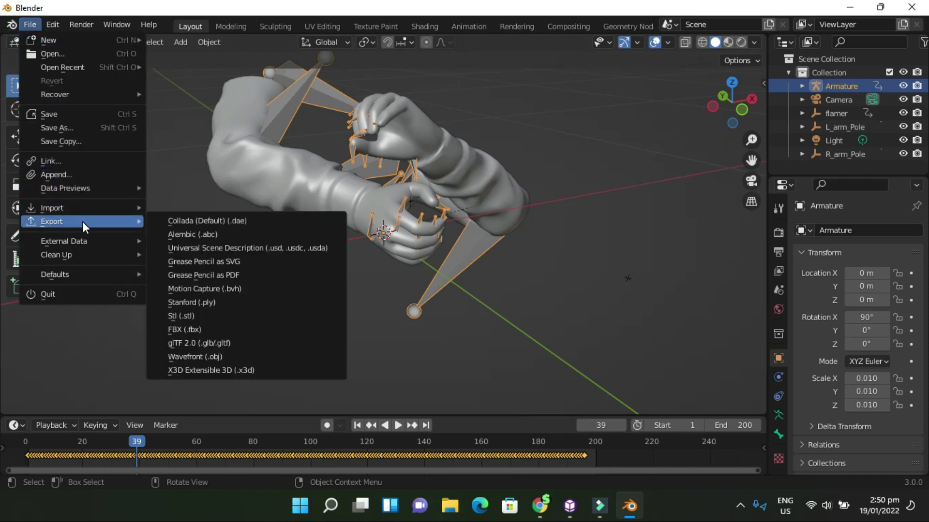
pyautogui.click(218, 327)
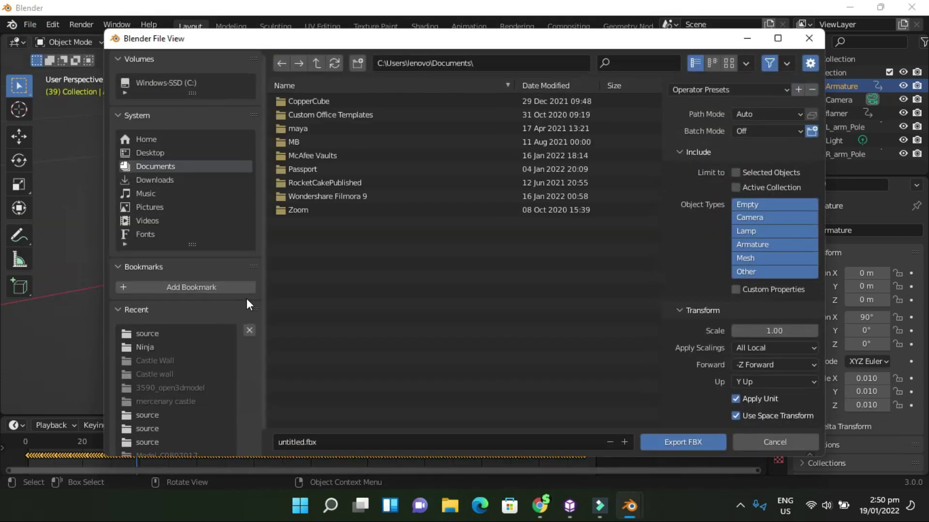
pyautogui.click(147, 178)
pyautogui.doubleClick(302, 211)
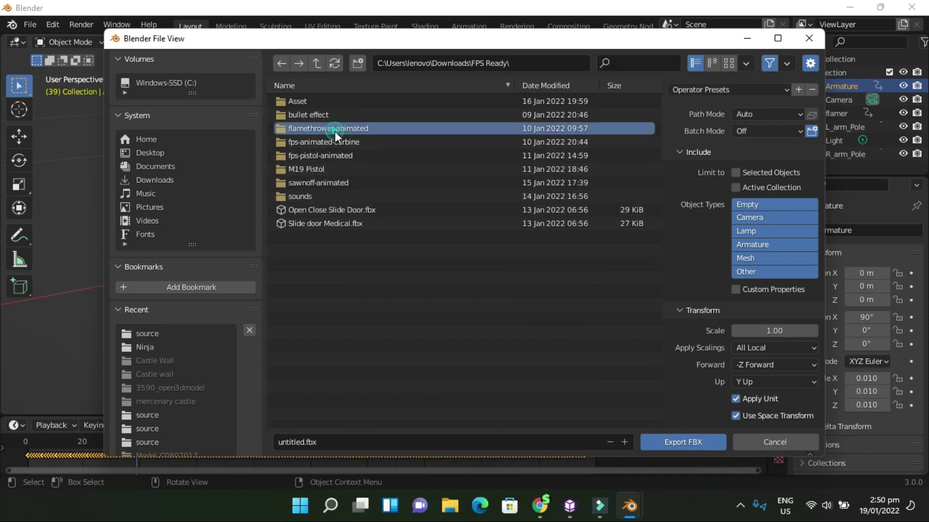
pyautogui.doubleClick(335, 130)
pyautogui.doubleClick(309, 103)
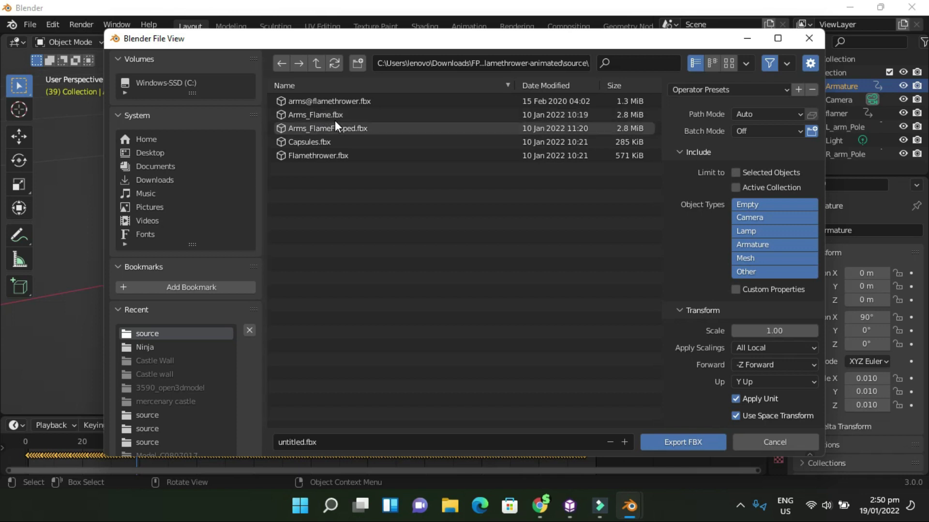
pyautogui.click(773, 443)
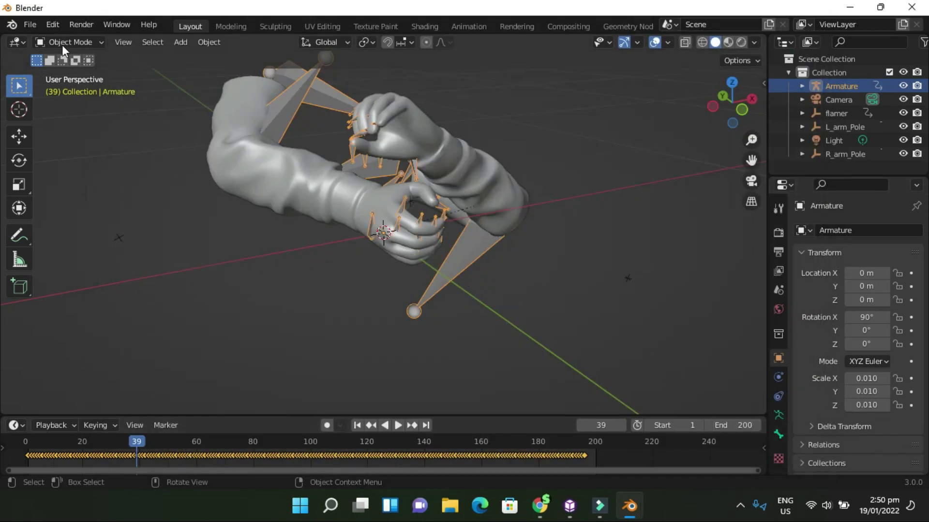
# - Undo back until the flamethrower parts return and the end frame is 250, then deselect all
pyautogui.click(30, 26)
pyautogui.moveTo(36, 41)
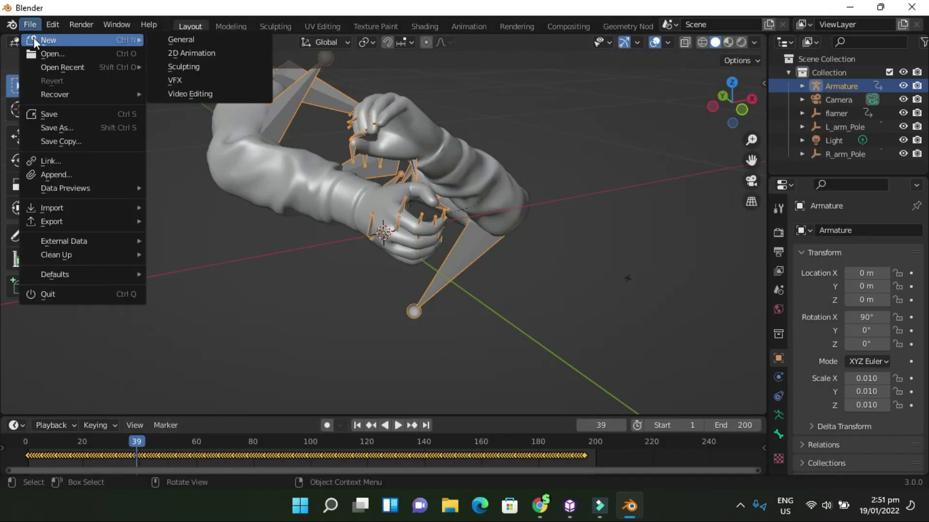
pyautogui.moveTo(54, 27)
pyautogui.click(67, 41)
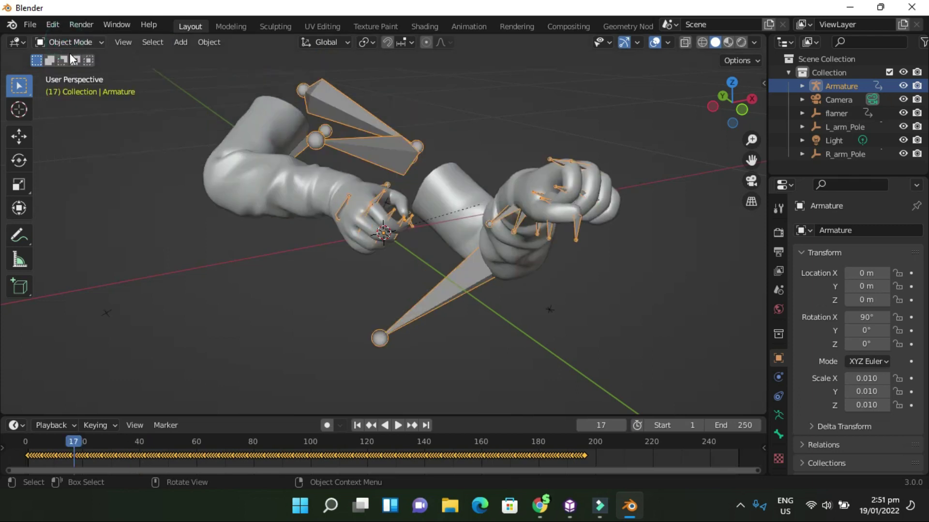
pyautogui.hotkey('ctrl', 'z')
pyautogui.hotkey('ctrl', 'z')
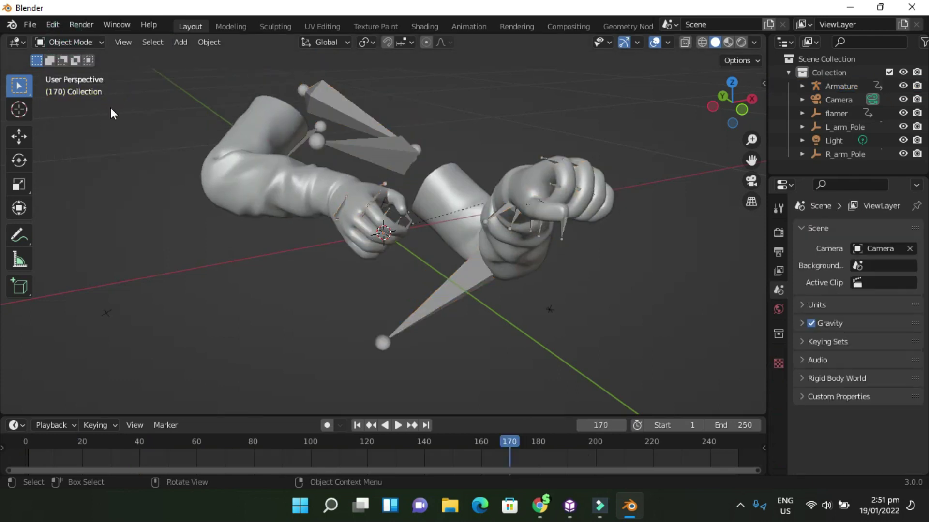
pyautogui.hotkey('ctrl', 'z')
pyautogui.hotkey('ctrl', 'z')
pyautogui.hotkey('ctrl', 'z')
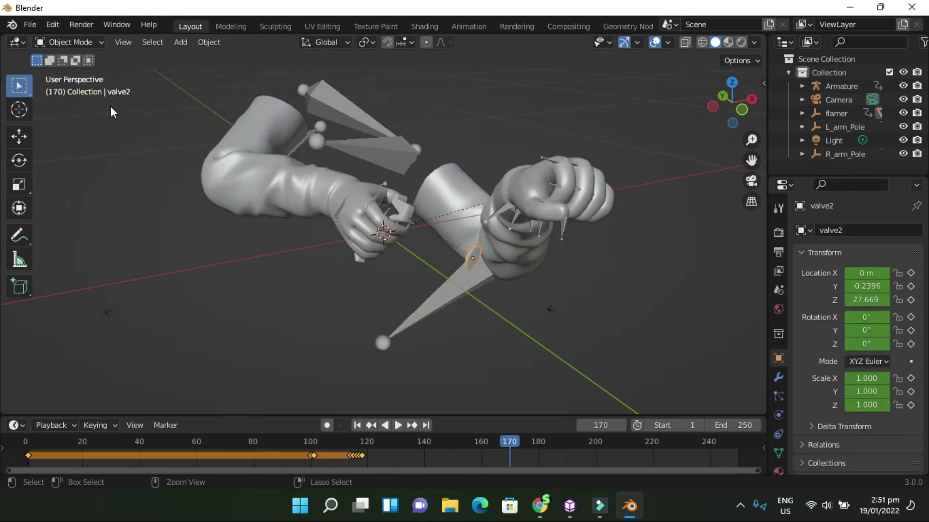
pyautogui.hotkey('ctrl', 'z')
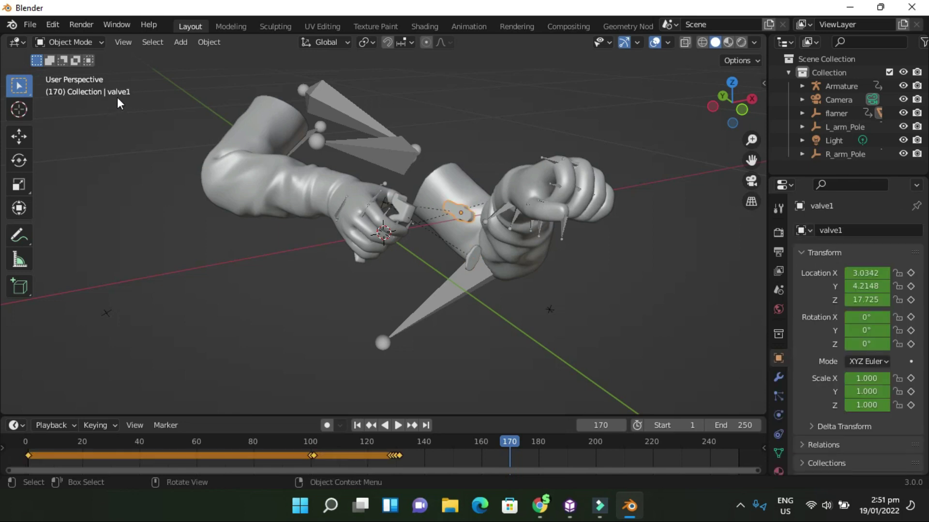
pyautogui.hotkey('ctrl', 'z')
pyautogui.hotkey('ctrl', 'z')
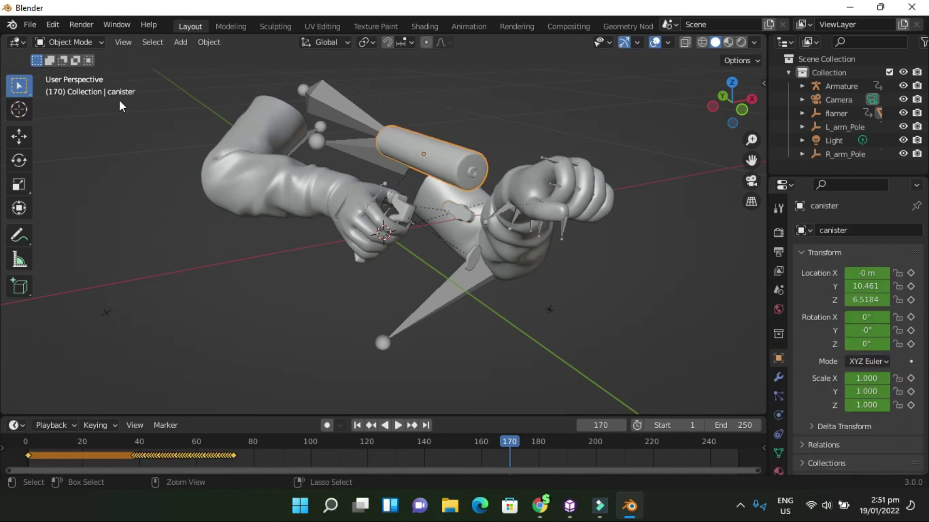
pyautogui.hotkey('ctrl', 'z')
pyautogui.hotkey('ctrl', 'z')
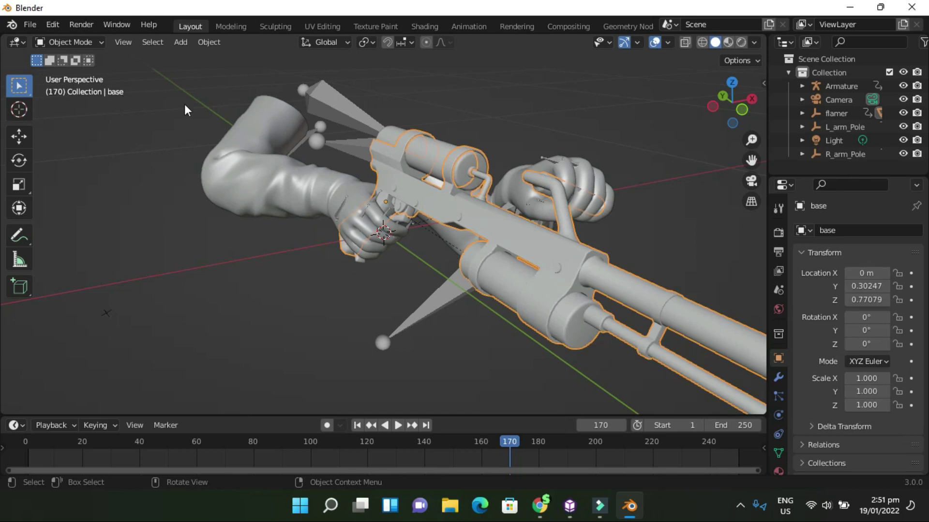
pyautogui.moveTo(319, 260); pyautogui.dragTo(261, 274)
pyautogui.moveTo(369, 343); pyautogui.dragTo(324, 340)
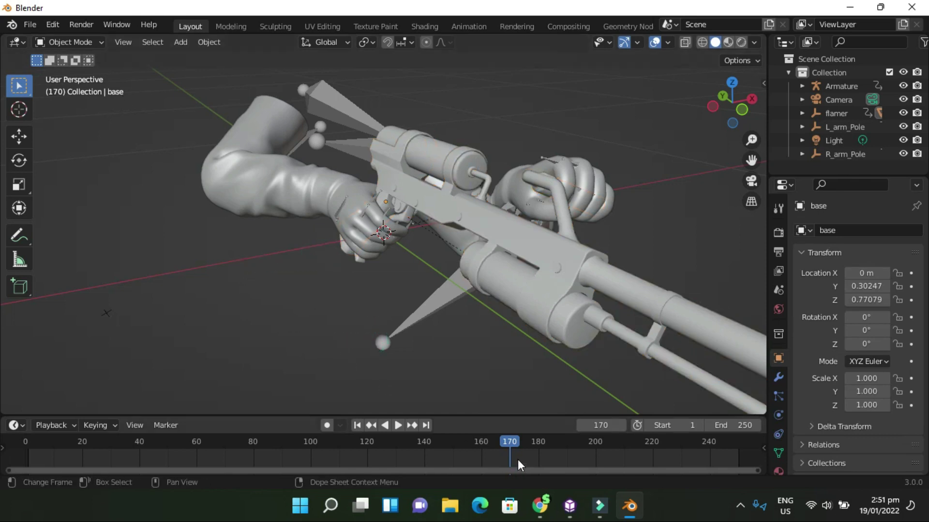
# - Play and pause the animation, then set the end frame to 200
pyautogui.click(397, 426)
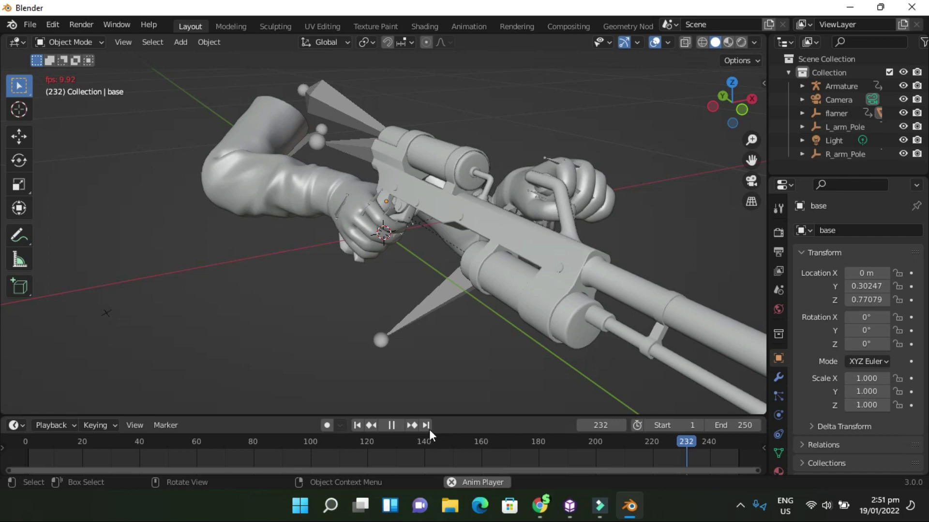
pyautogui.click(394, 426)
pyautogui.click(730, 425)
pyautogui.write('200')
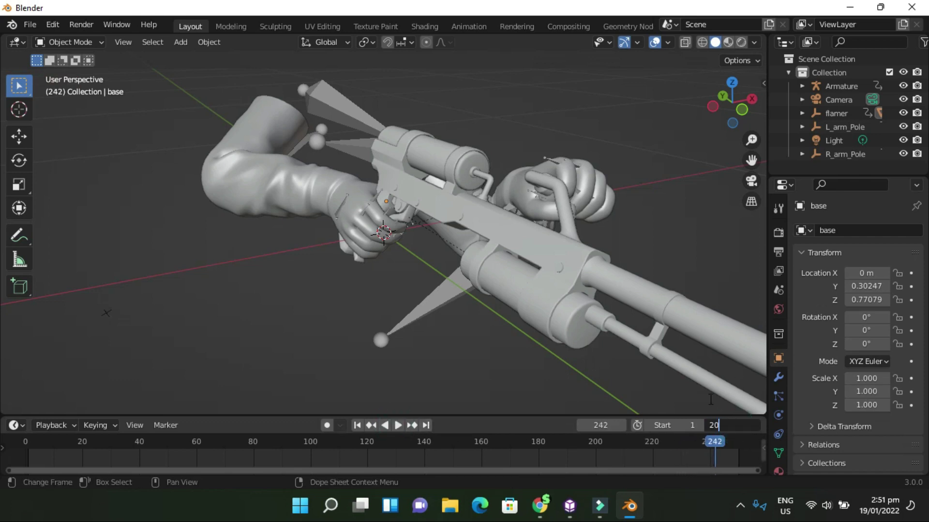
pyautogui.press('Return')
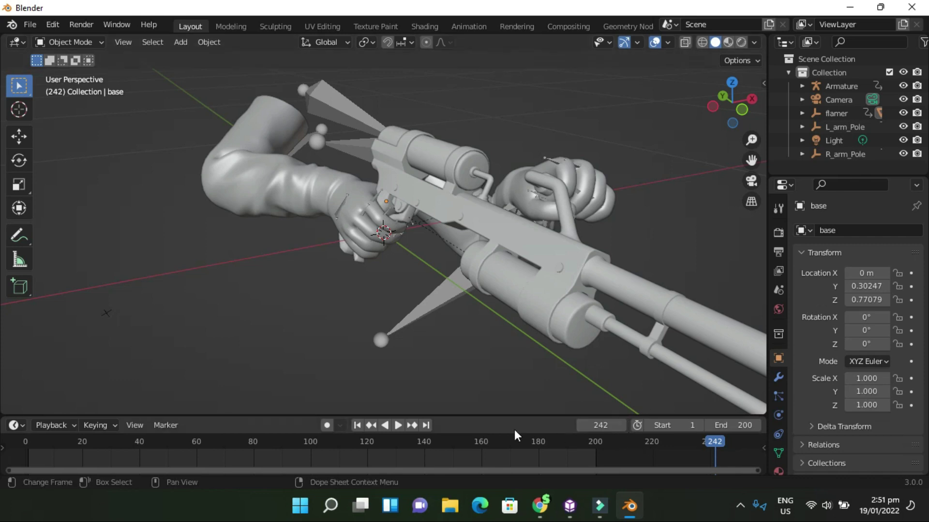
# - Replay the arms-and-flamethrower animation, then rewind it to frame 0 and stop
pyautogui.click(398, 425)
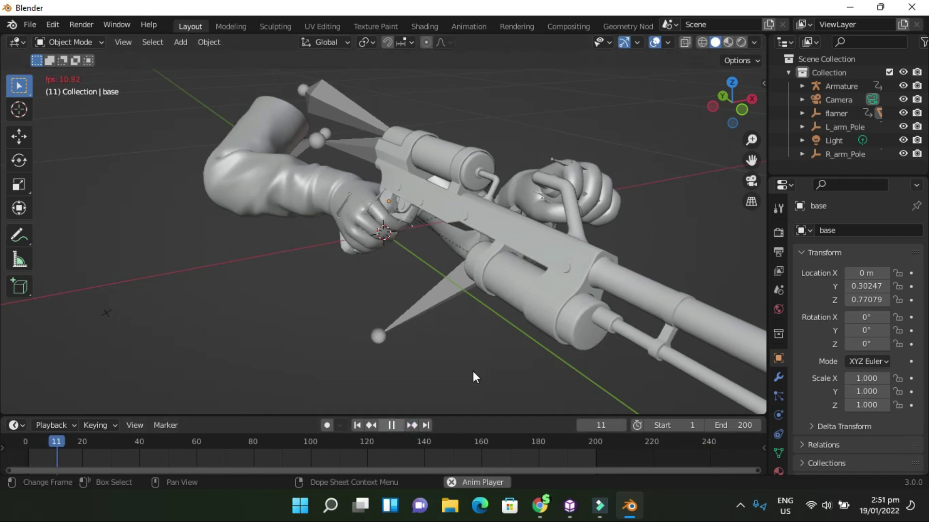
pyautogui.moveTo(385, 368); pyautogui.dragTo(115, 380, button='middle')
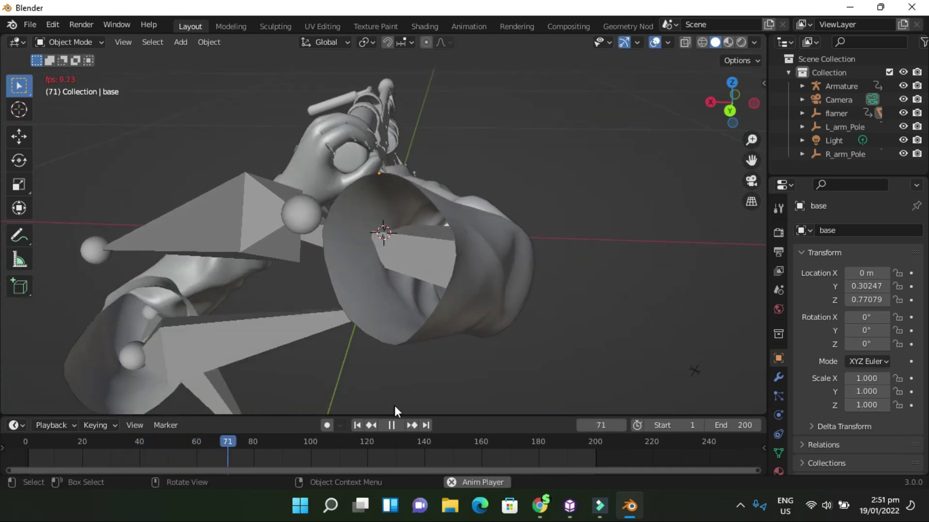
pyautogui.moveTo(254, 442); pyautogui.dragTo(24, 449)
pyautogui.press('space')
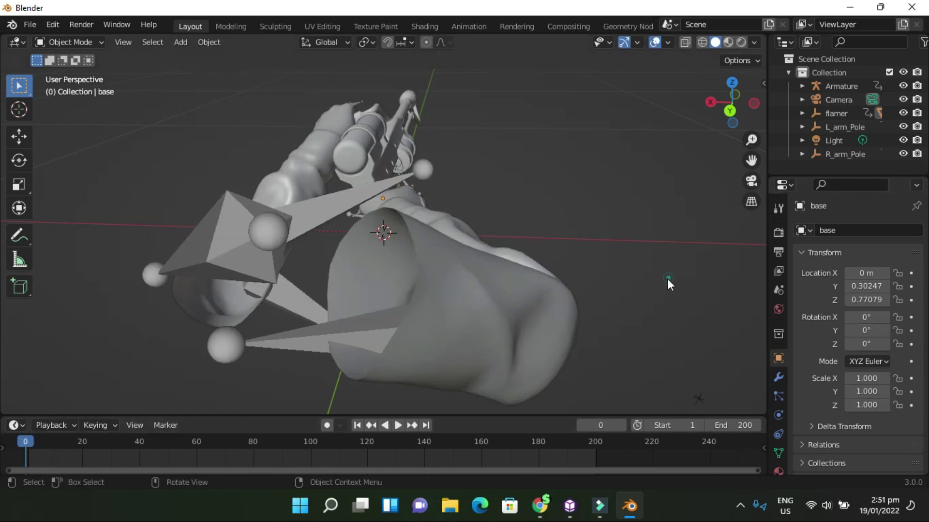
pyautogui.moveTo(644, 288); pyautogui.dragTo(527, 300, button='middle')
pyautogui.scroll(-4, 530, 296)
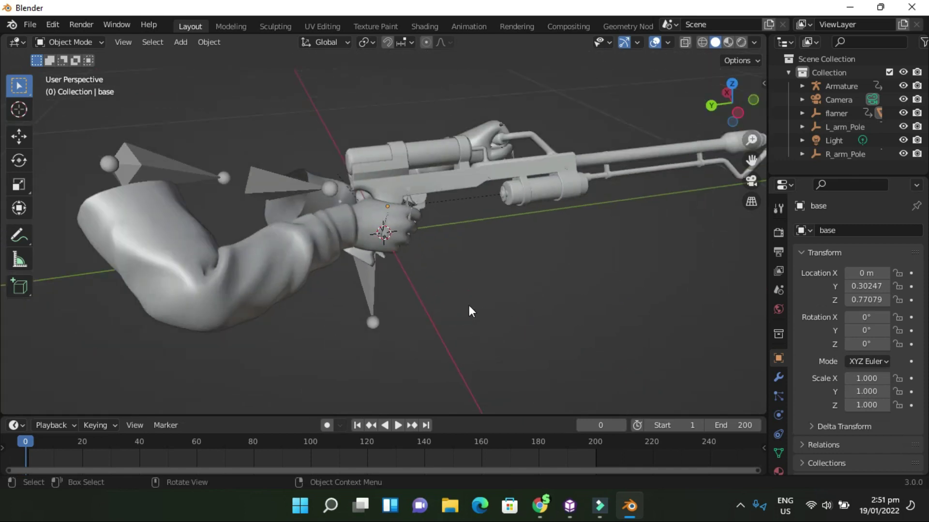
# - Delete the arms armature and arm mesh, leaving the flamethrower, poles, camera and light
pyautogui.click(158, 167)
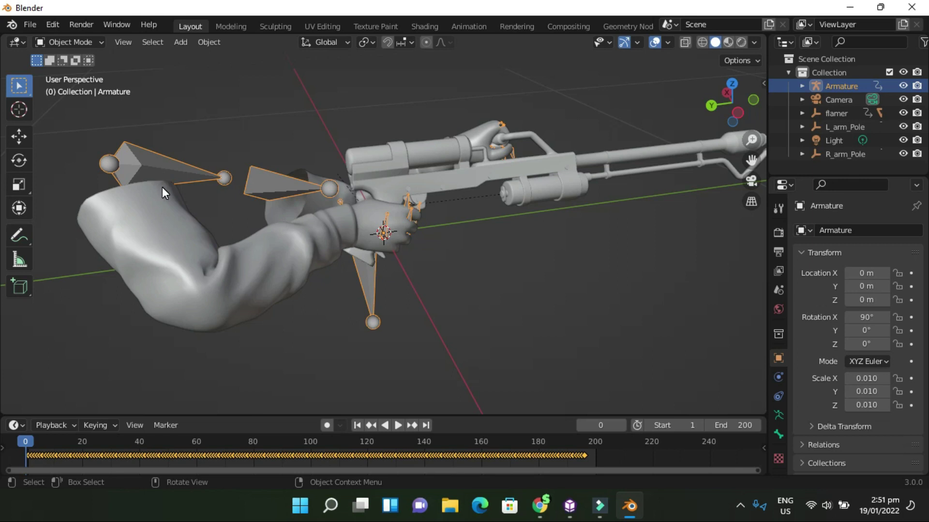
pyautogui.press('Delete')
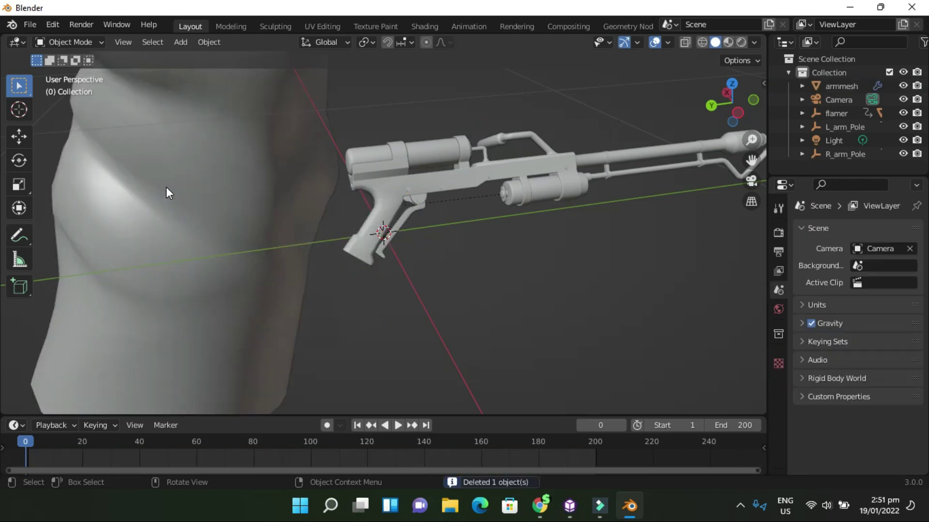
pyautogui.click(190, 199)
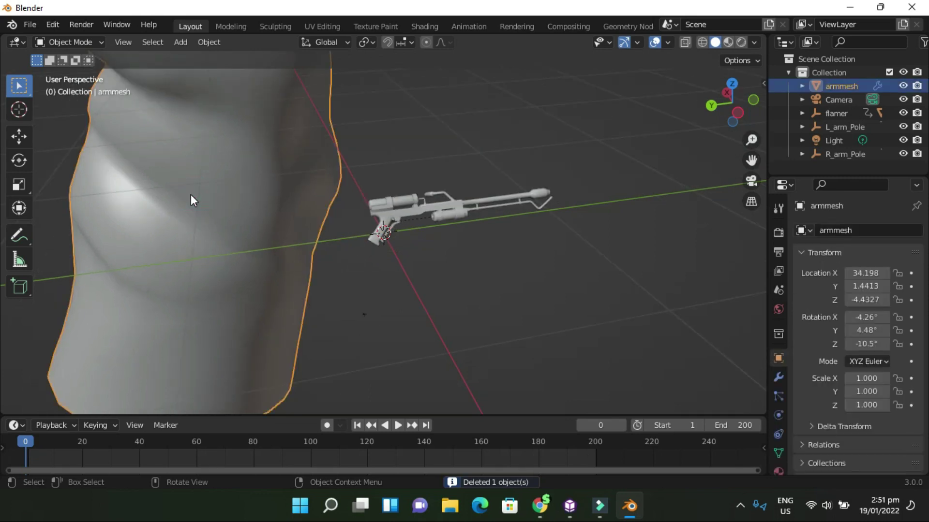
pyautogui.press('Delete')
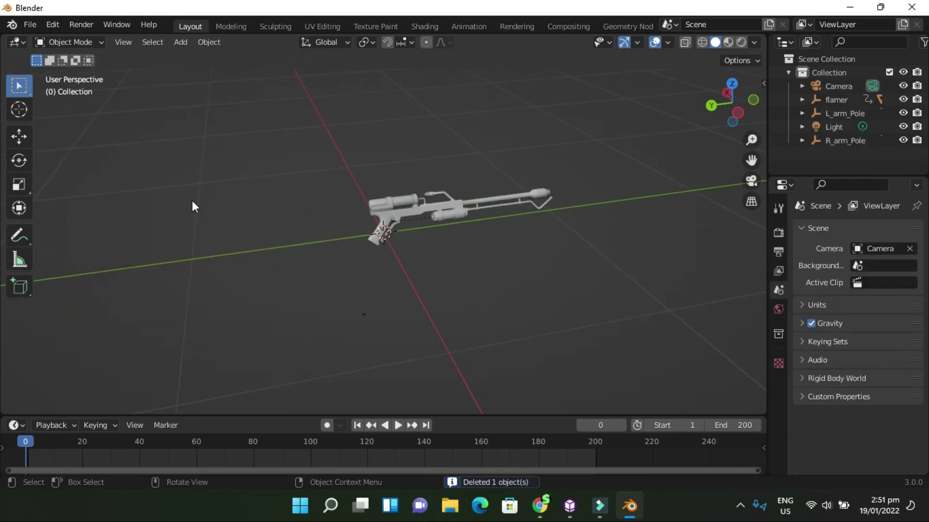
pyautogui.click(31, 23)
pyautogui.moveTo(111, 220)
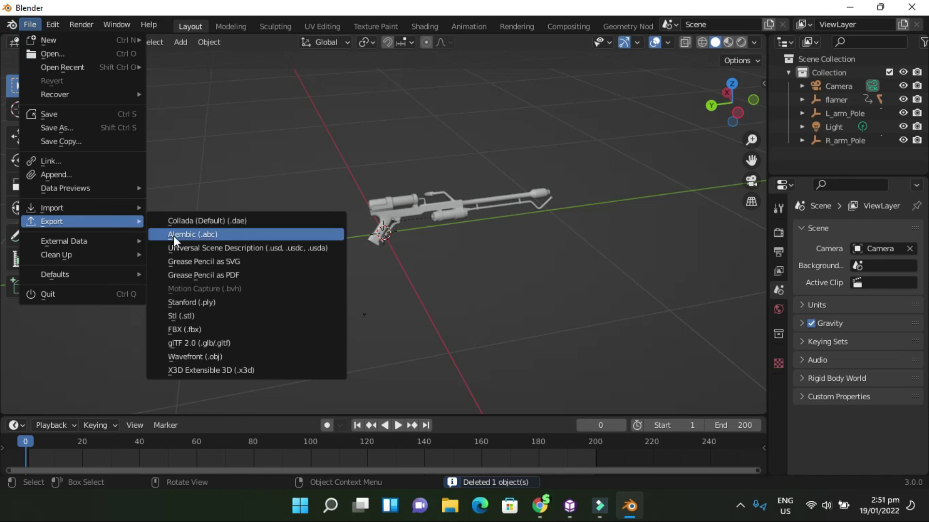
pyautogui.click(190, 329)
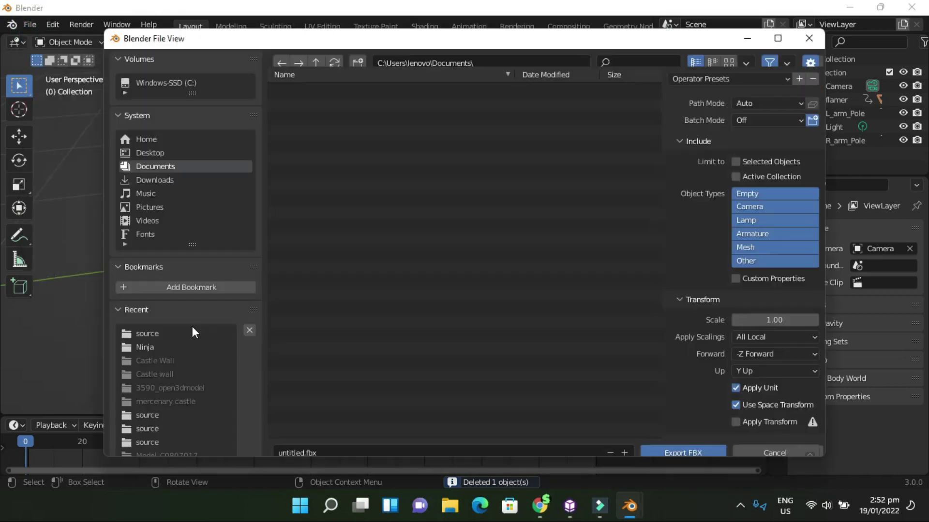
pyautogui.click(170, 180)
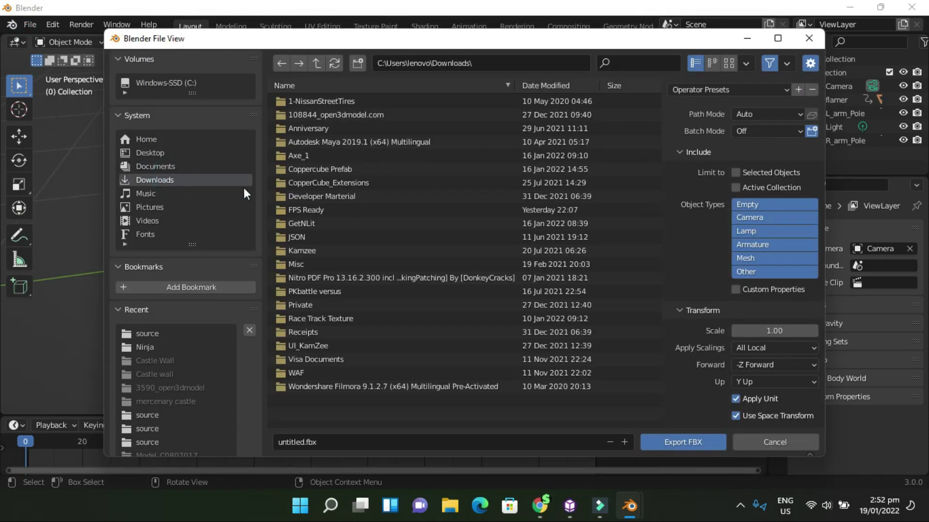
pyautogui.click(332, 211)
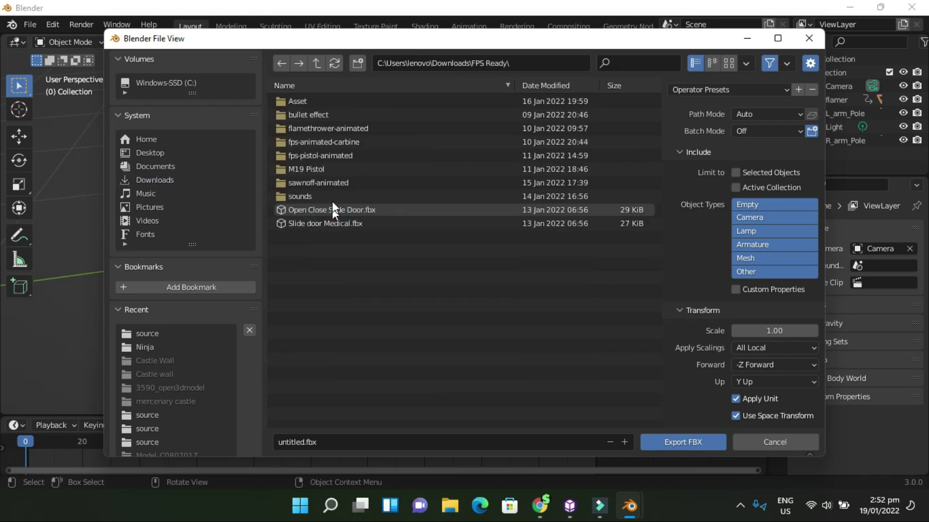
pyautogui.doubleClick(340, 130)
pyautogui.doubleClick(311, 101)
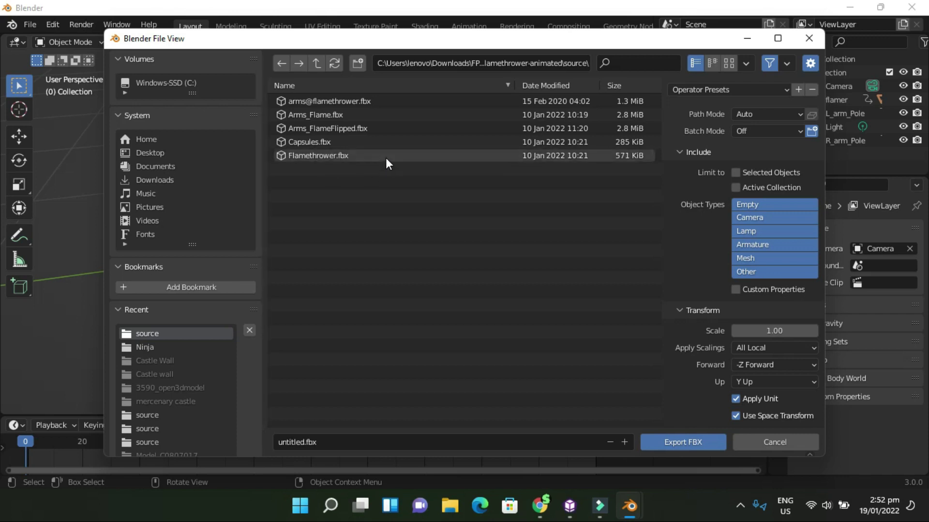
pyautogui.click(767, 443)
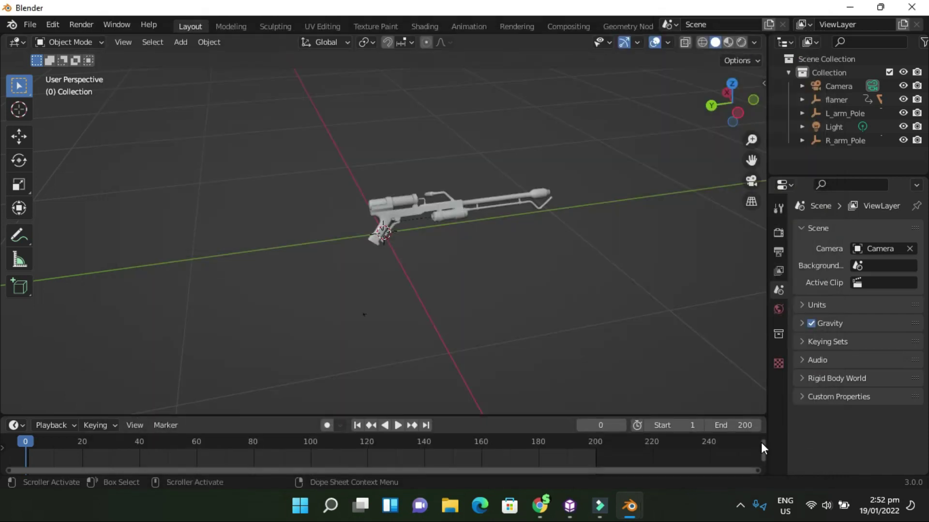